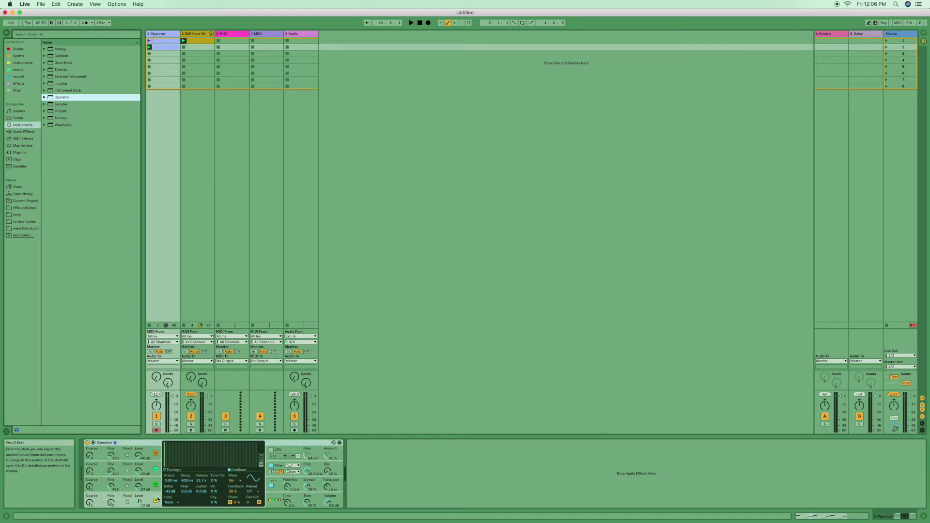
Turn off the unused oscillators, then view the Osc A, Pitch Env and Global pages.
left_click(157, 455)
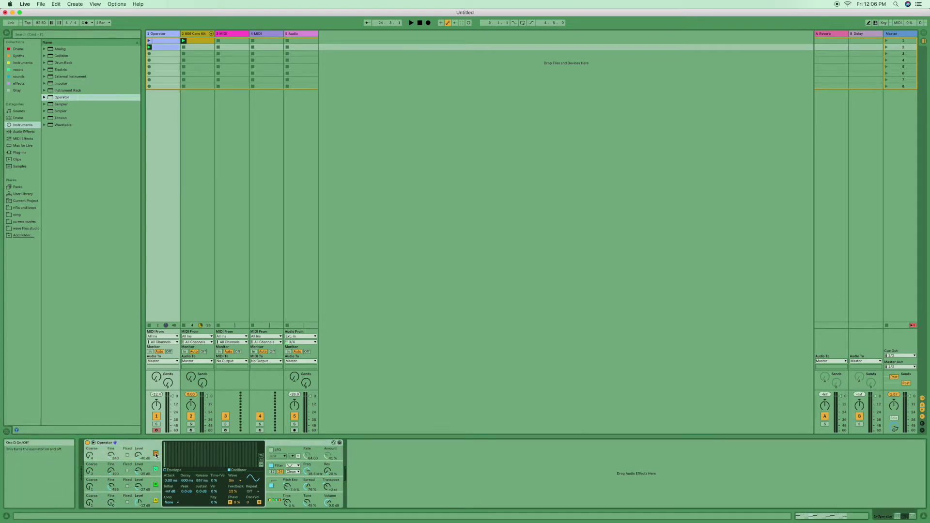
left_click(156, 471)
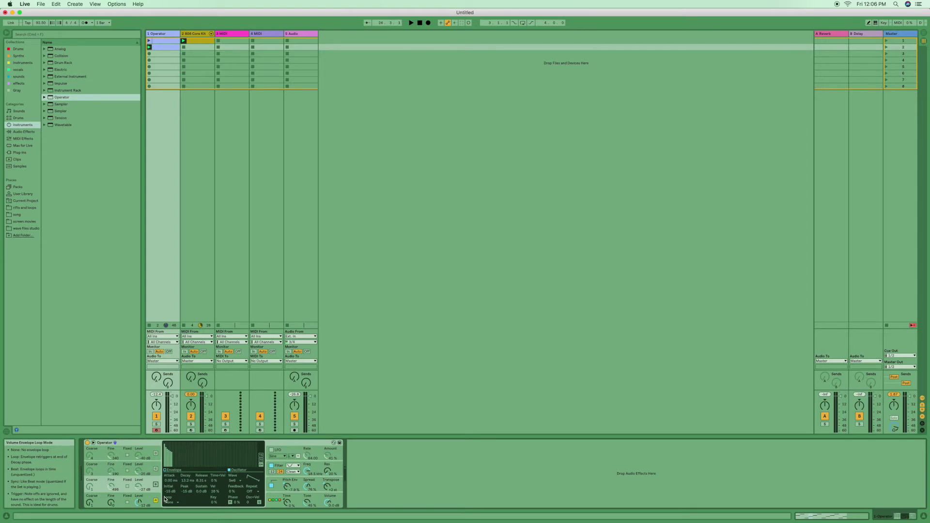
left_click(139, 502)
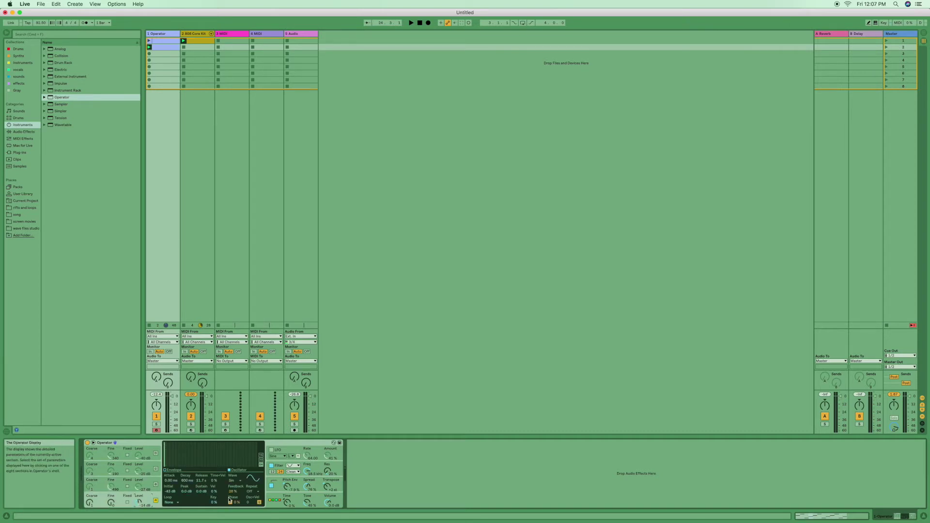
left_click(281, 487)
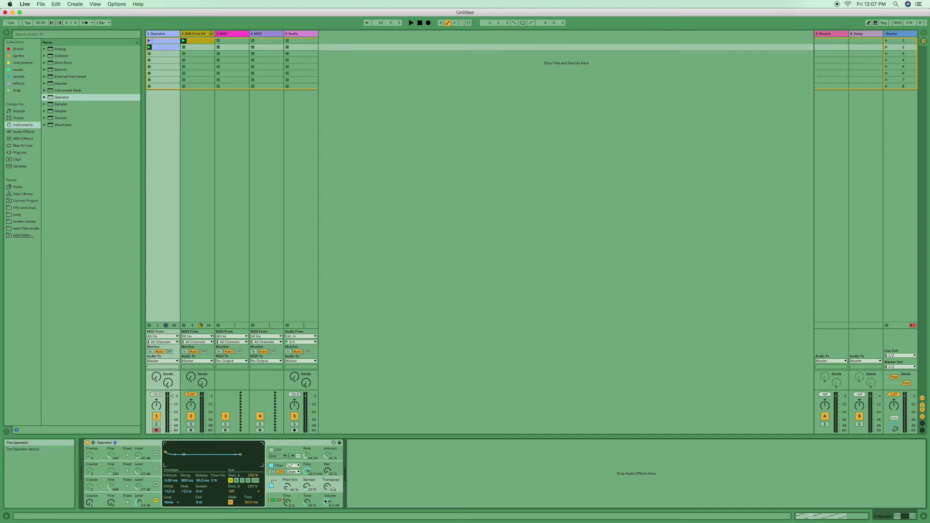
left_click(307, 504)
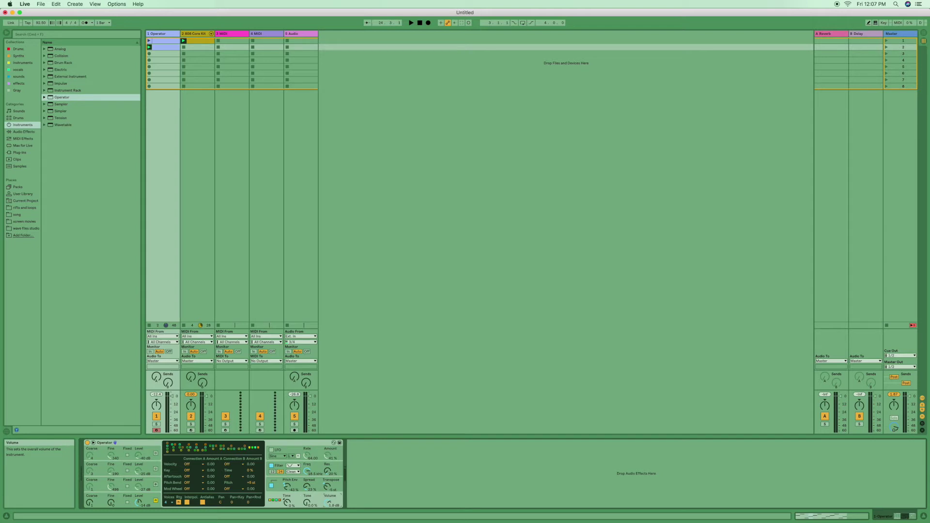
Choose a low-pass type from Operator's Filter Type list.
left_click(293, 466)
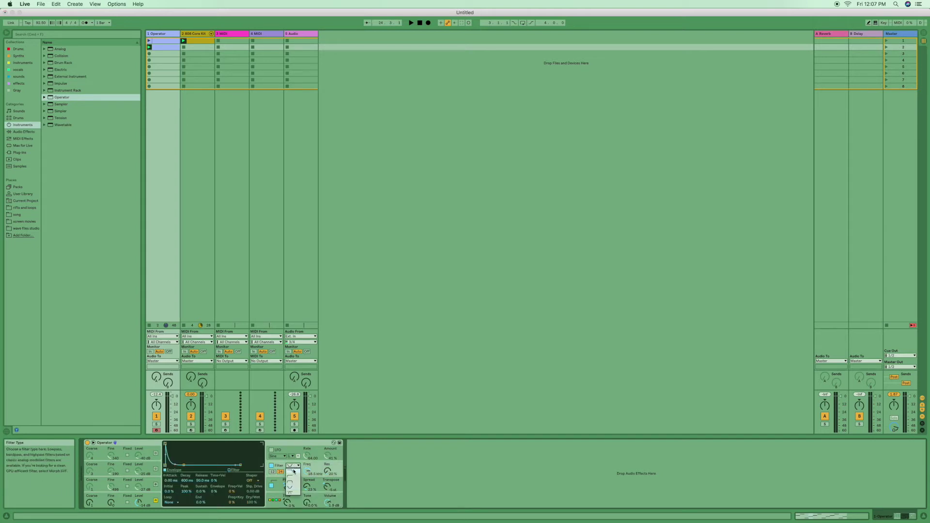
left_click(294, 472)
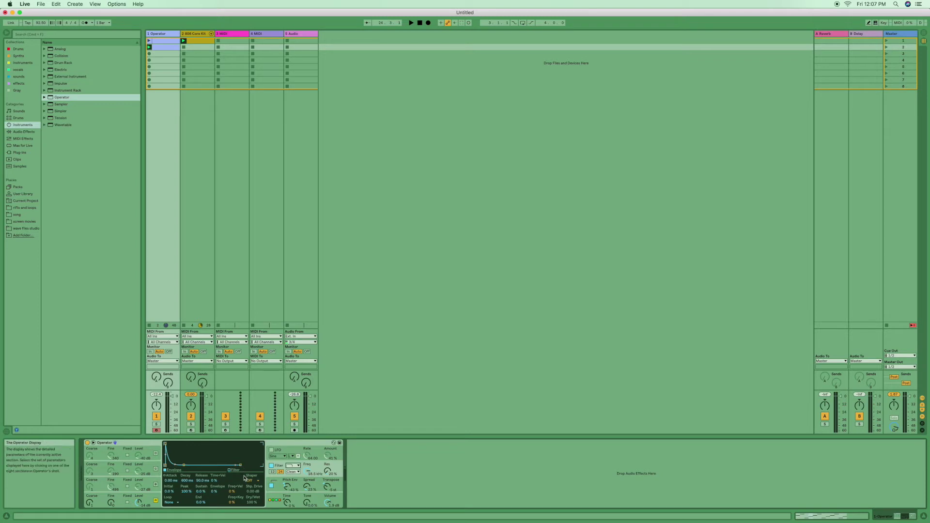
Shape the pitch envelope with an instant +48 st peak and a curved decay to -46 st.
left_click(288, 486)
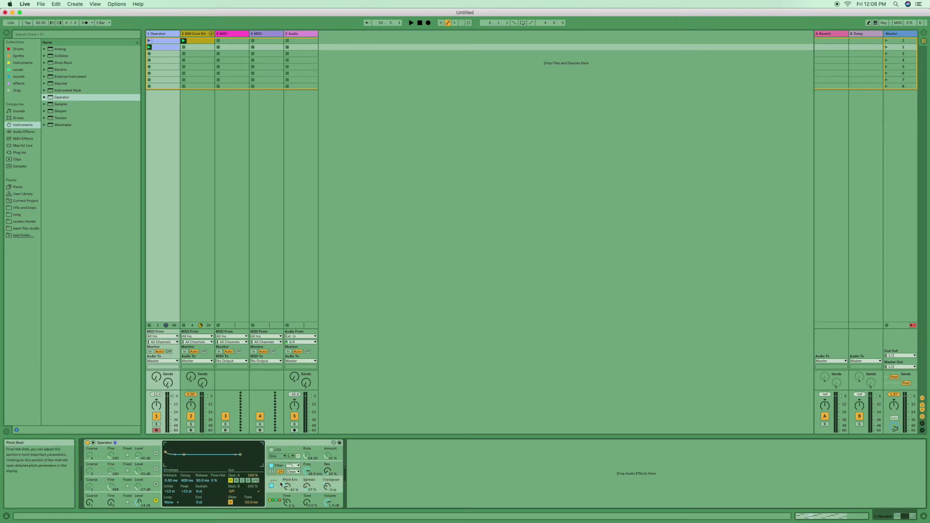
left_click_drag(166, 453, 168, 465)
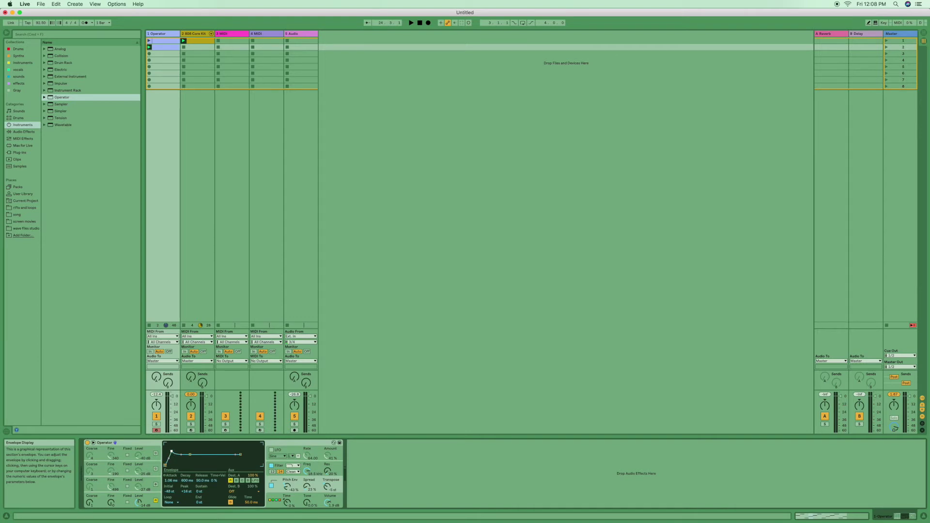
mouse_move(172, 451)
left_mouse_down()
mouse_move(166, 444)
mouse_move(166, 464)
left_mouse_up()
left_click_drag(166, 451, 166, 447)
left_click_drag(241, 454, 239, 460)
left_click_drag(239, 459, 241, 465)
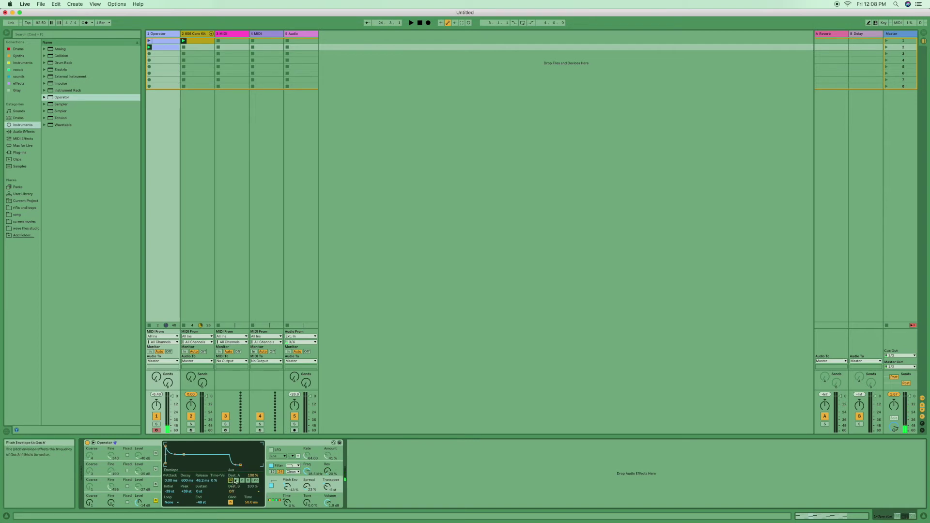
Enable Dest. A so the pitch envelope modulates Osc A.
left_click(230, 480)
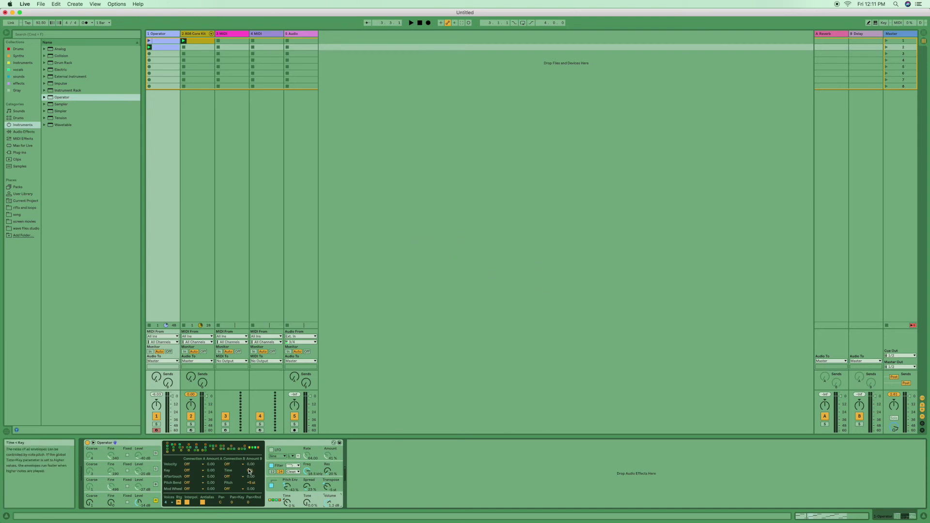
Set Operator's Voices to 1 and return to the Pitch Env page.
left_click(173, 504)
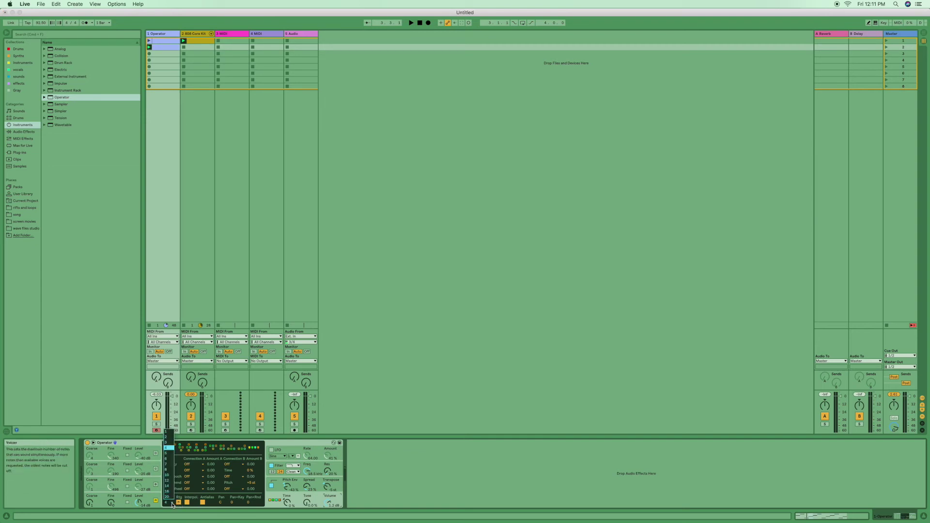
left_click(169, 436)
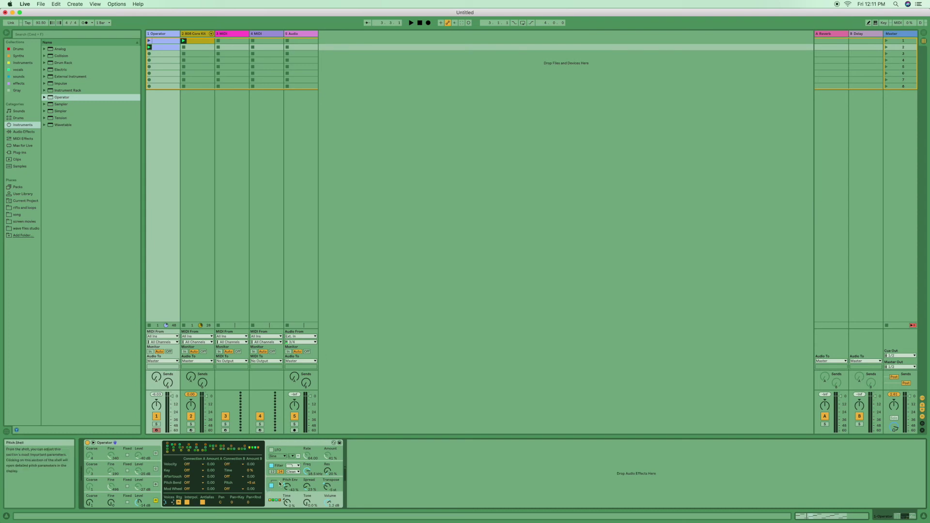
left_click(279, 482)
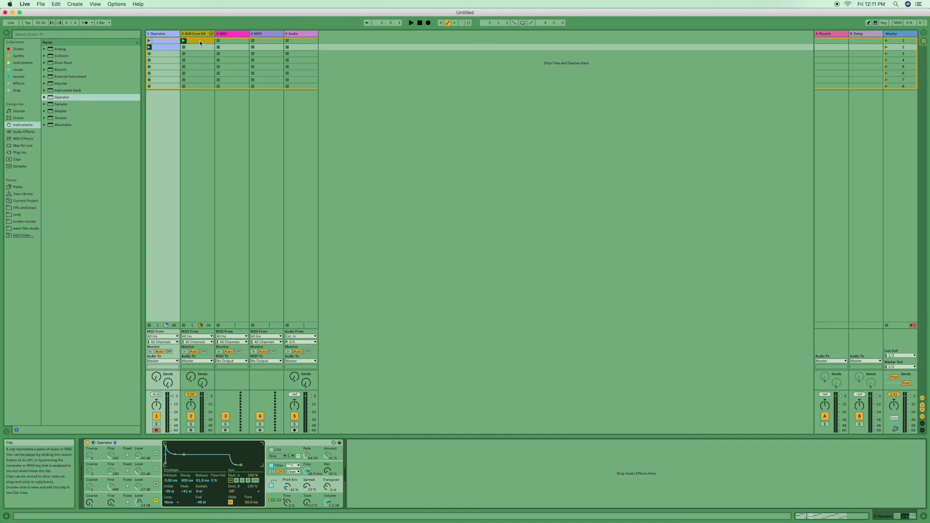
key("space")
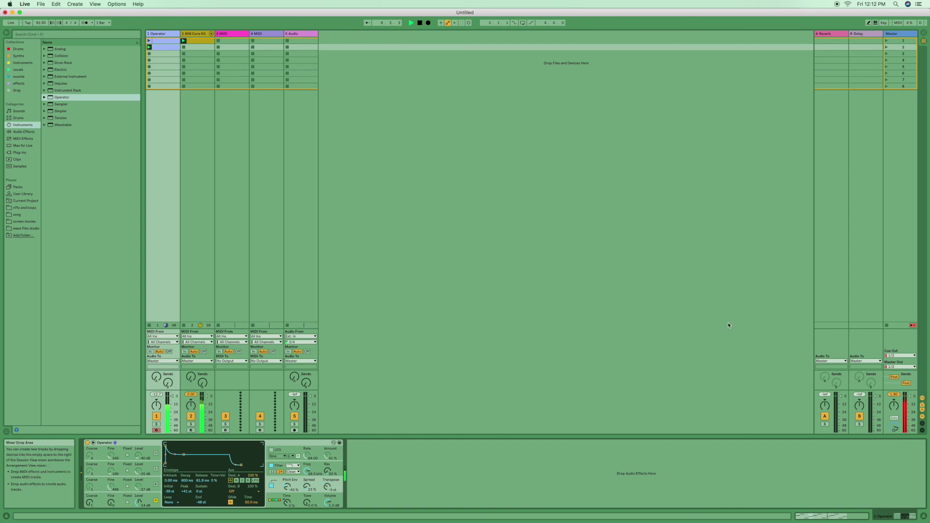
key("space")
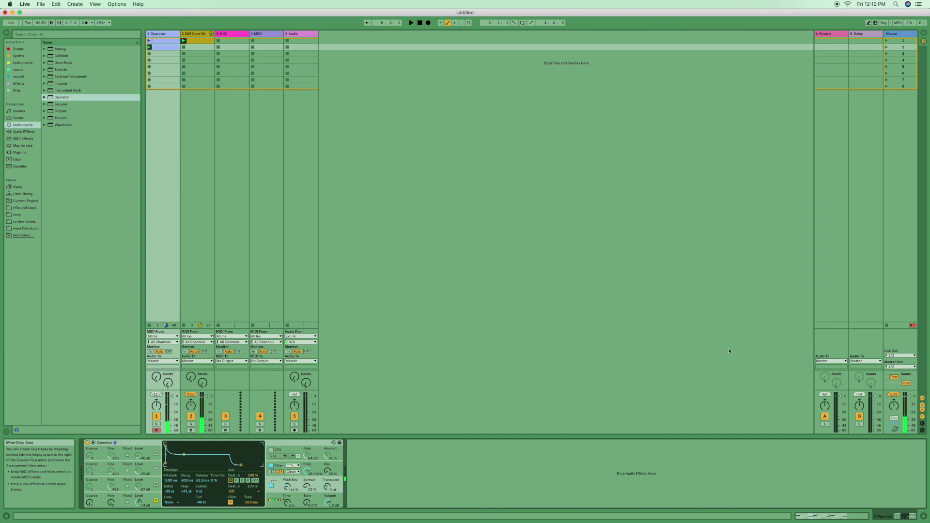